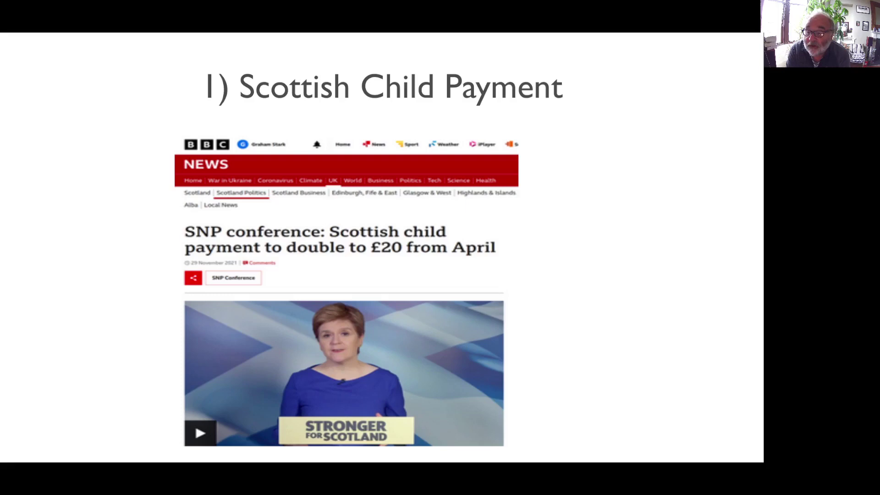
- Move the presentation forward from the budget page toward the Universal Basic Income slides
left_click(431, 209)
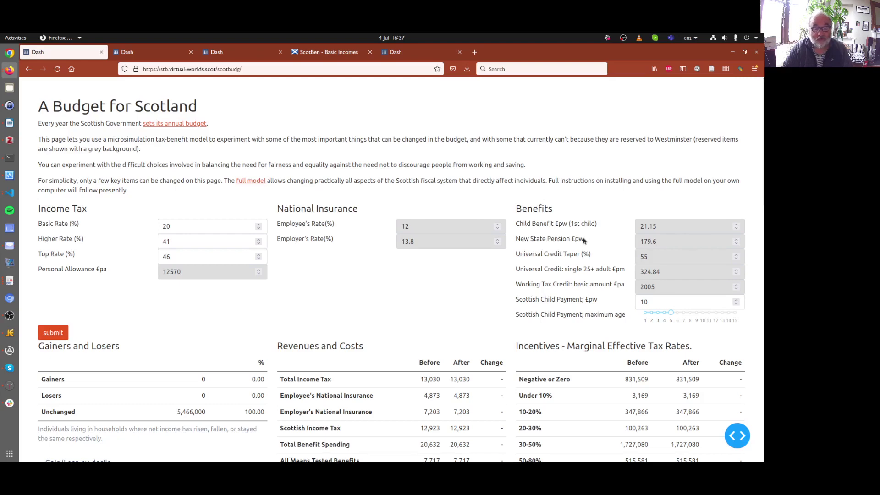
- Look over the baseline results tables (Gini 28.94, child poverty 24.42, average METR 29), then return to the inputs
scroll(349, 261, "down", 5)
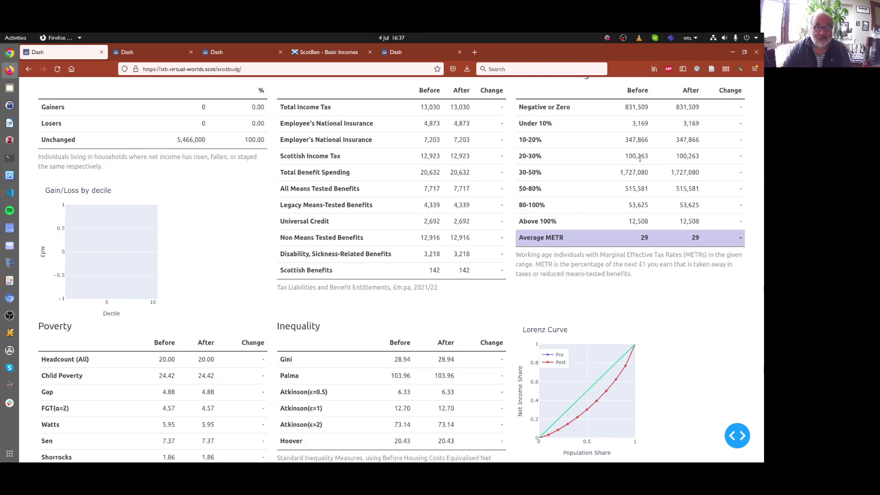
scroll(413, 246, "down", 3)
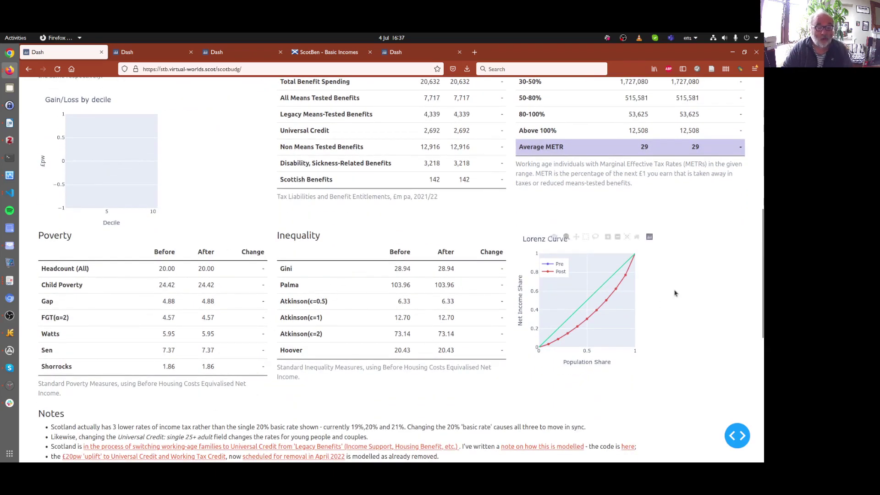
scroll(371, 206, "up", 7)
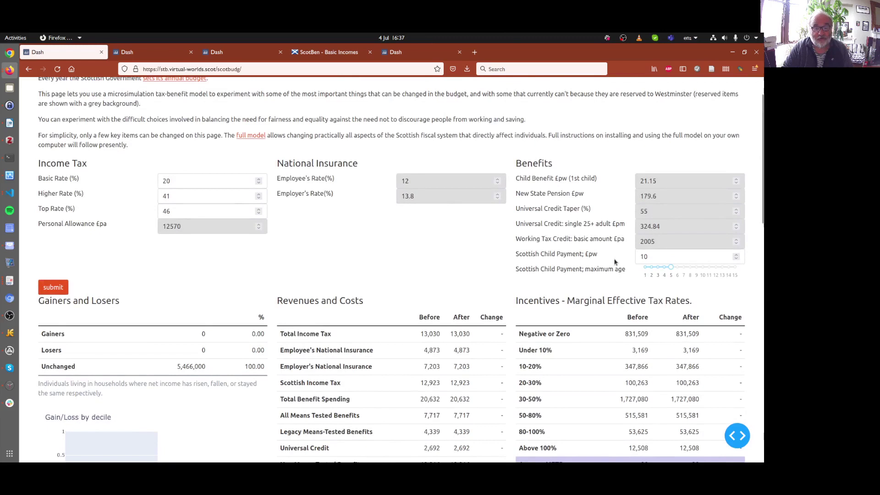
- Set the Scottish Child Payment to £20 a week with maximum age 15 and submit the reform
left_click(644, 257)
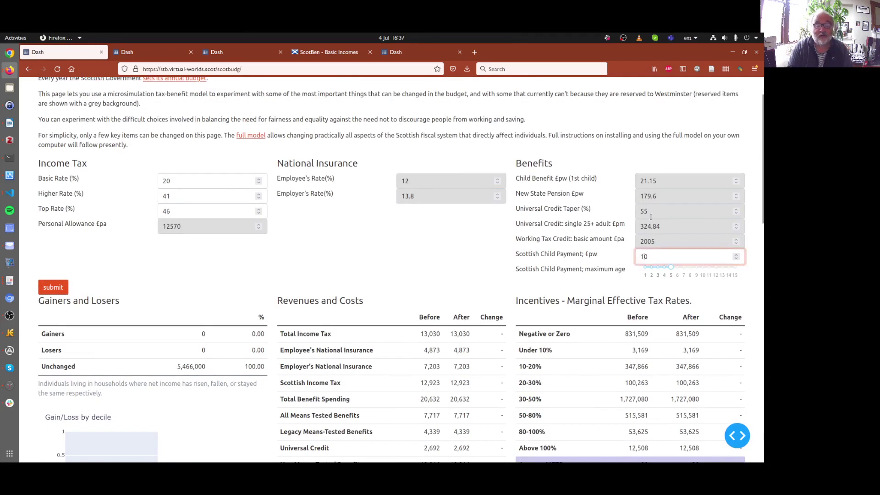
key("BackSpace")
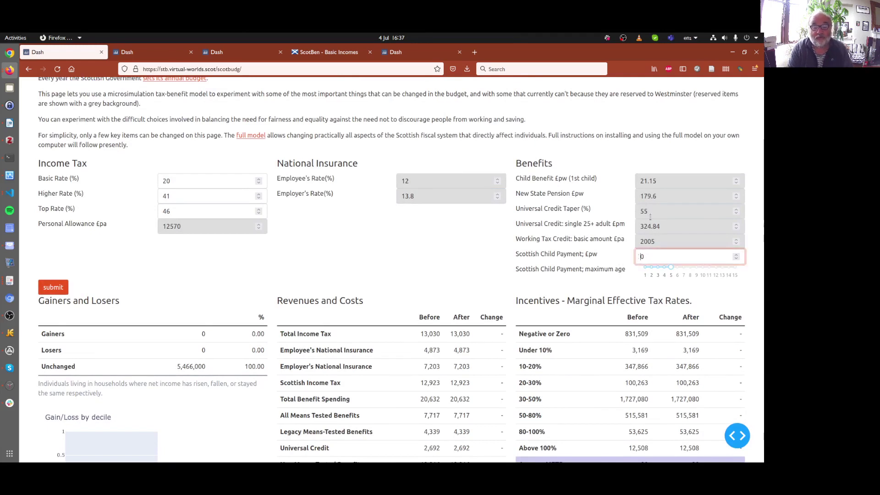
type("2")
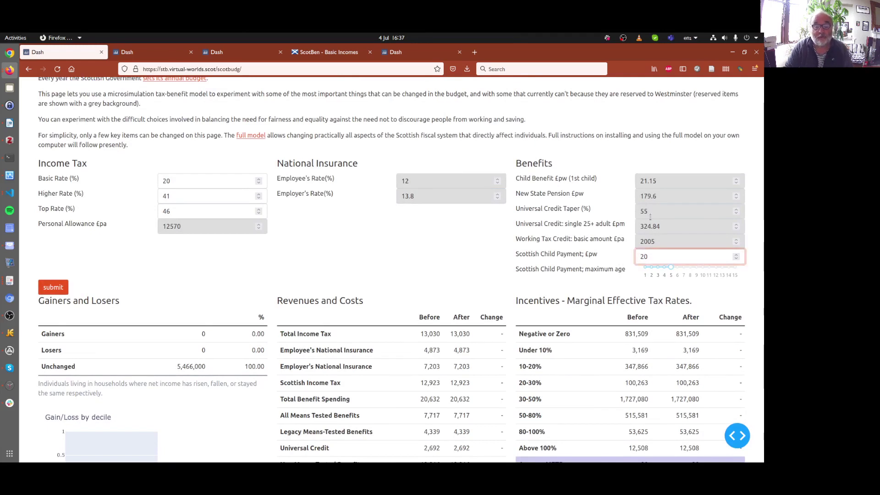
left_click(629, 289)
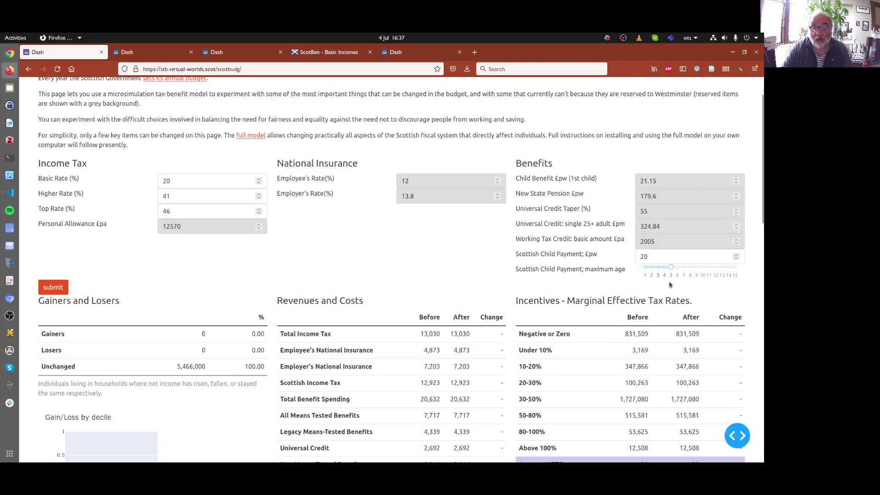
left_click_drag(671, 266, 739, 268)
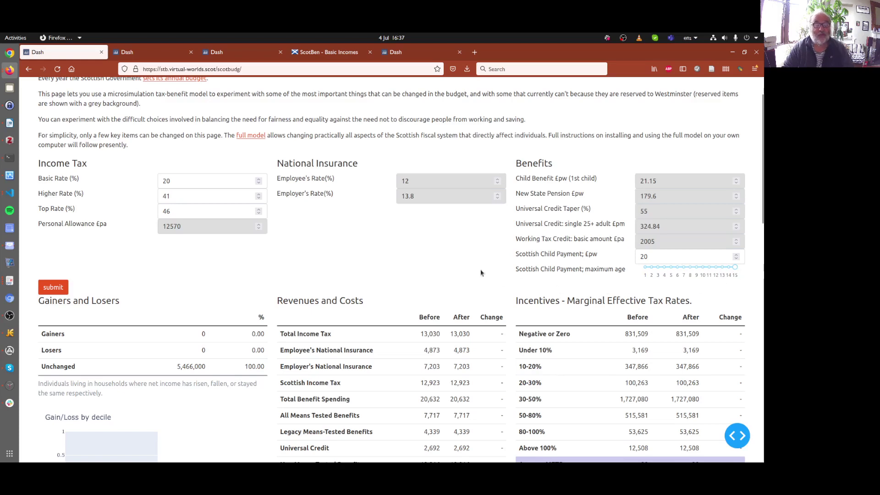
scroll(366, 275, "down", 2)
left_click(60, 243)
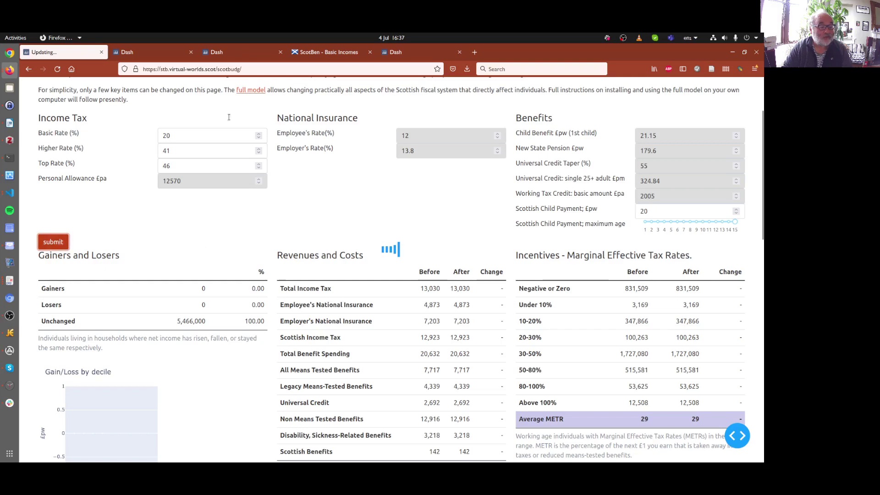
- Highlight the 16.65% share of gainers, the +£389m benefit spending and the unchanged income tax
left_click(144, 54)
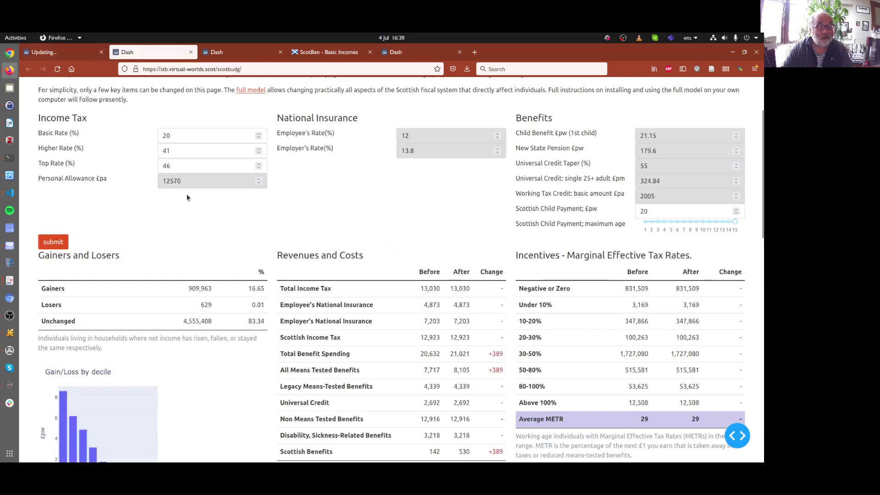
scroll(155, 265, "down", 2)
scroll(155, 266, "down", 4)
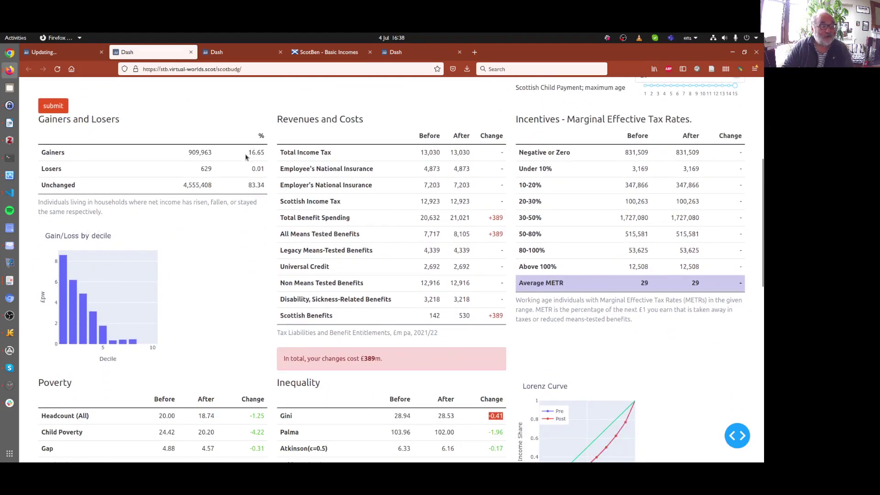
left_click_drag(246, 155, 261, 153)
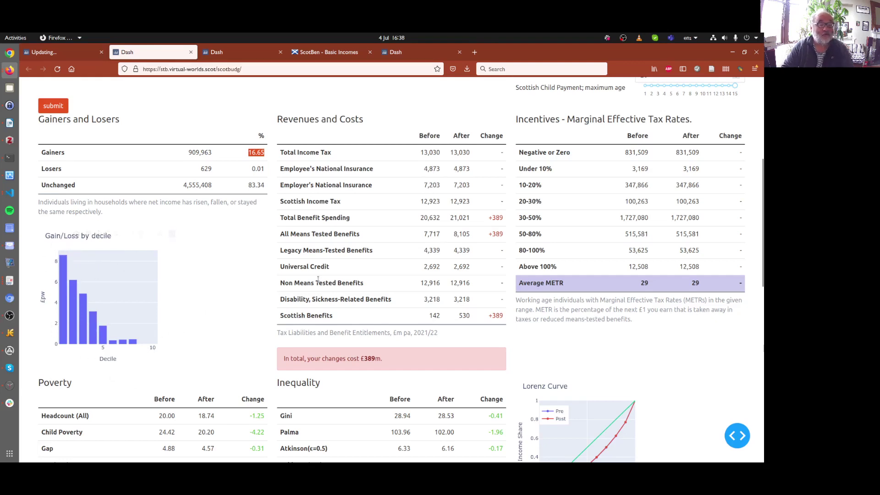
left_click_drag(487, 220, 505, 218)
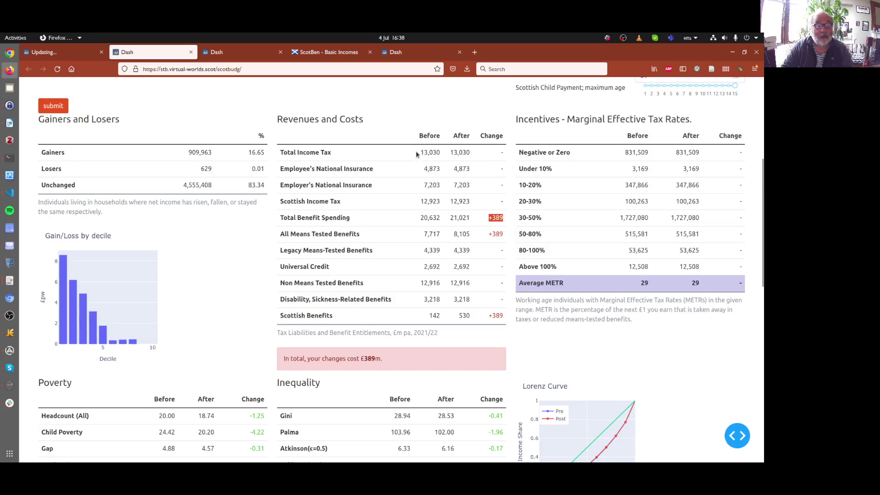
left_click_drag(422, 152, 443, 154)
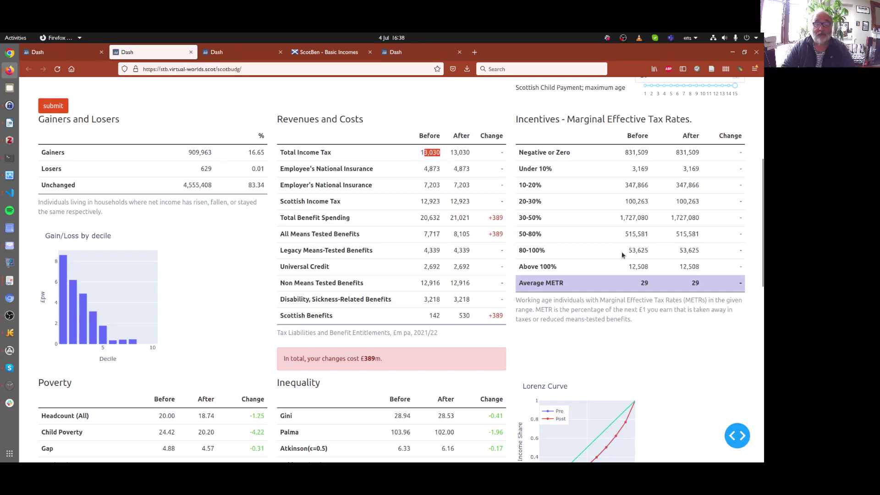
- Highlight the falls in headcount poverty (-1.25), child poverty (-4.22) and the Palma ratio (-1.96)
scroll(623, 254, "down", 3)
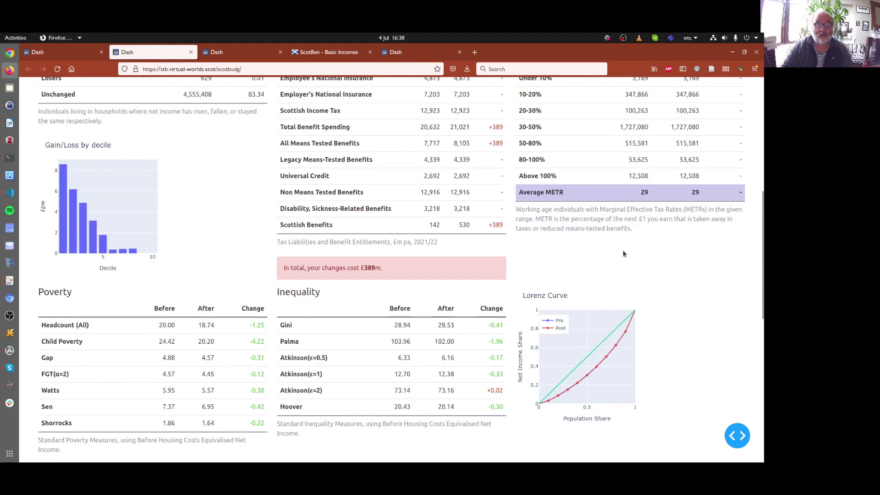
scroll(623, 254, "up", 1)
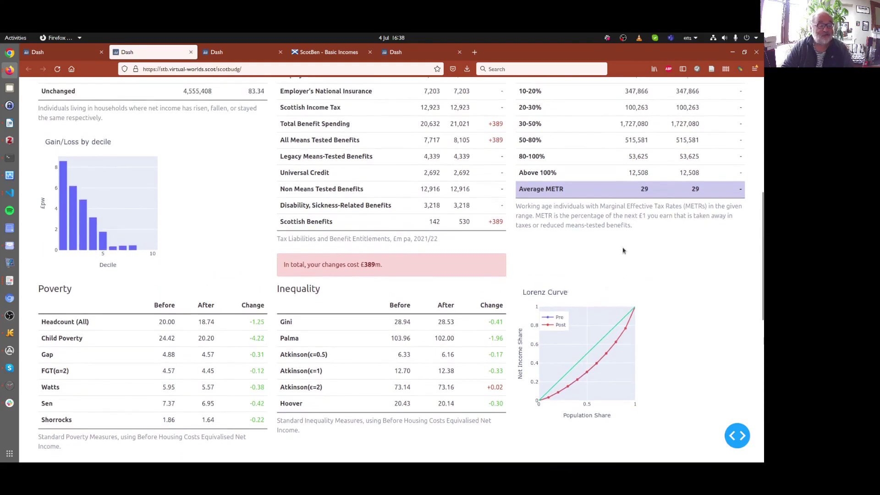
scroll(584, 250, "down", 3)
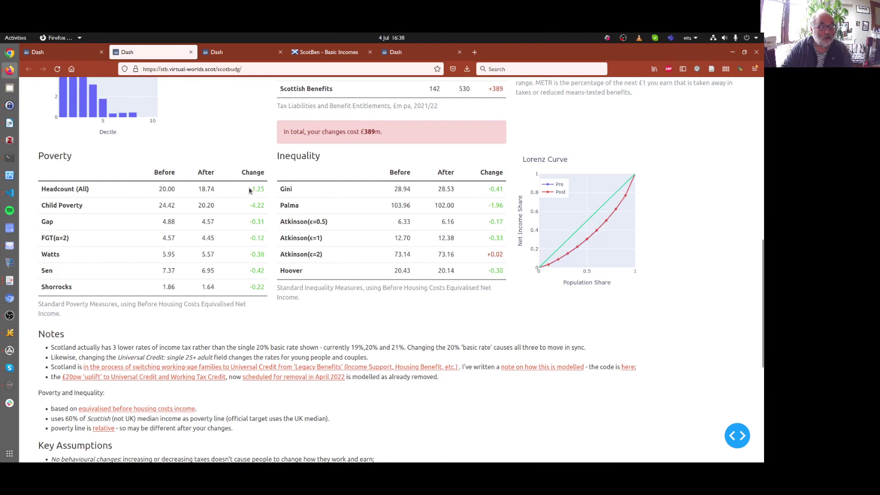
left_click_drag(250, 190, 262, 188)
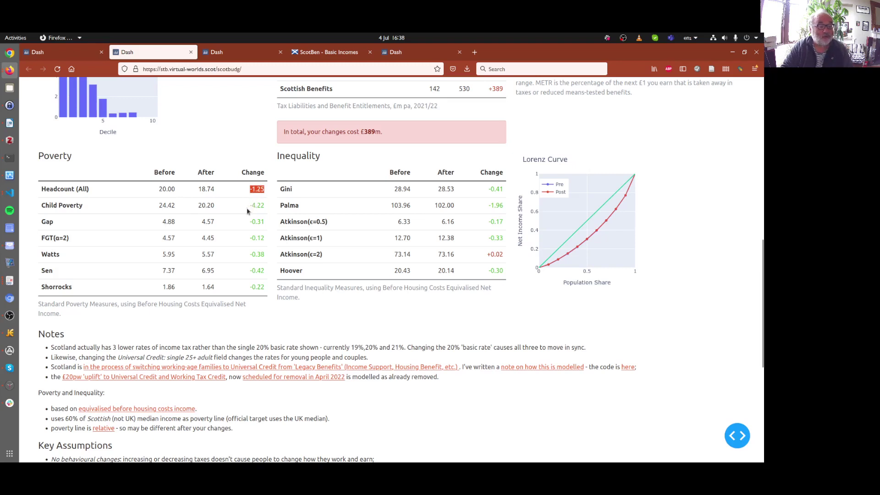
left_click_drag(249, 206, 265, 208)
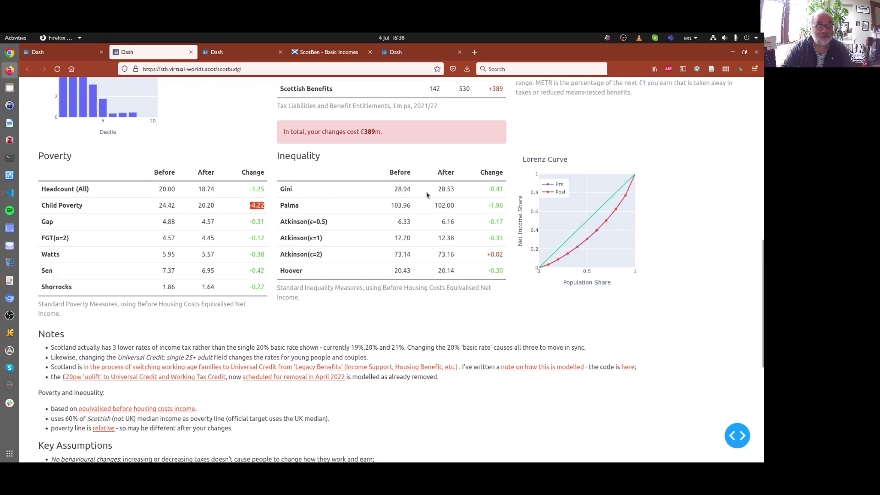
left_click_drag(489, 191, 506, 209)
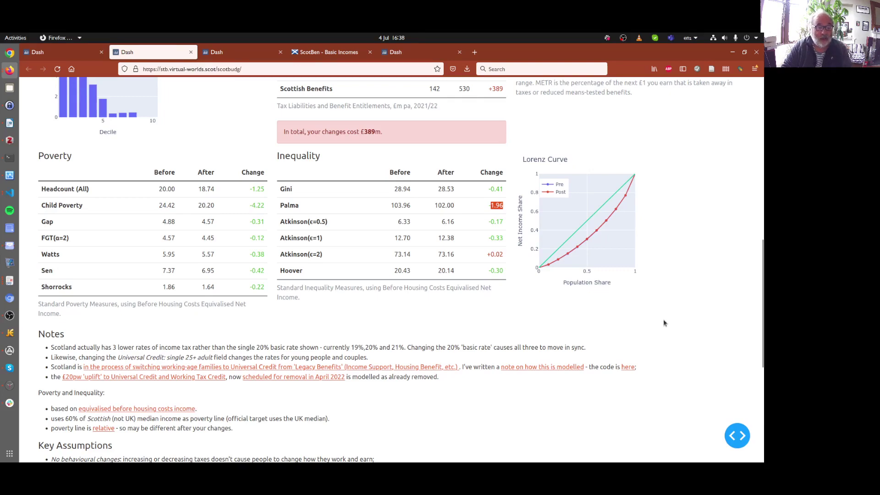
scroll(665, 323, "up", 12)
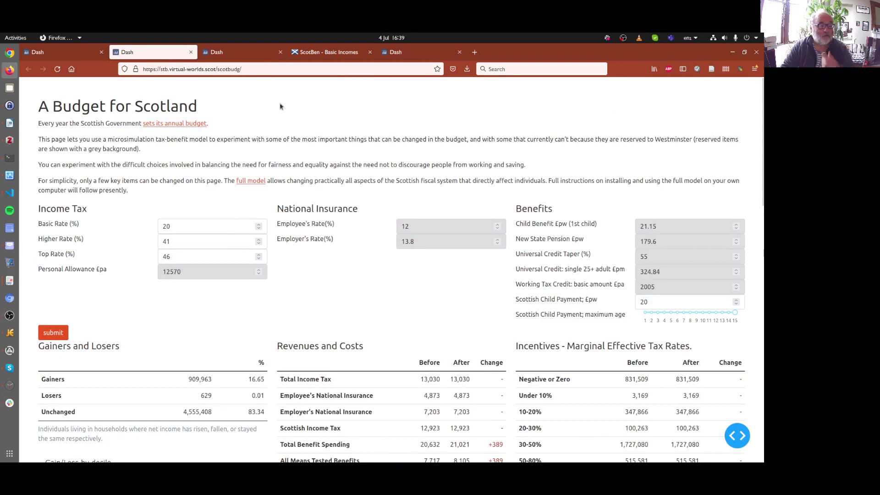
- In ScotBen Basic Incomes, run £4800 adult and £3000 child payments with means-tested benefits abolished
left_click(332, 53)
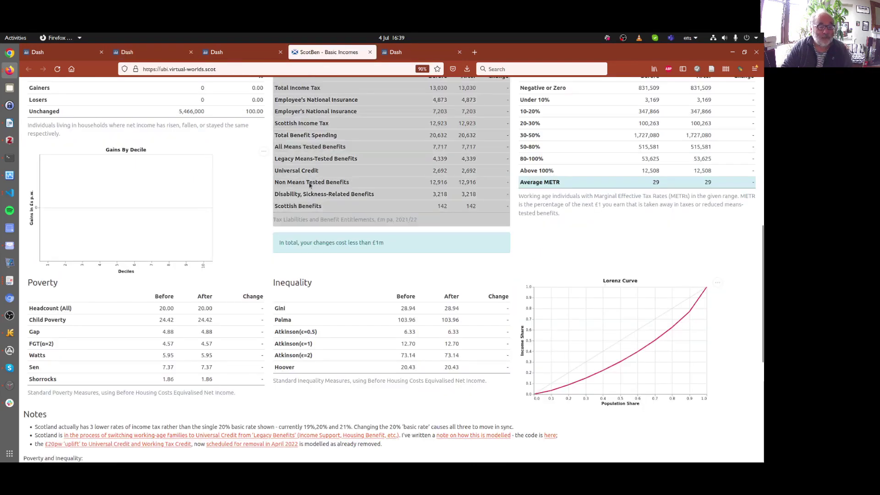
scroll(298, 170, "up", 5)
scroll(297, 170, "up", 4)
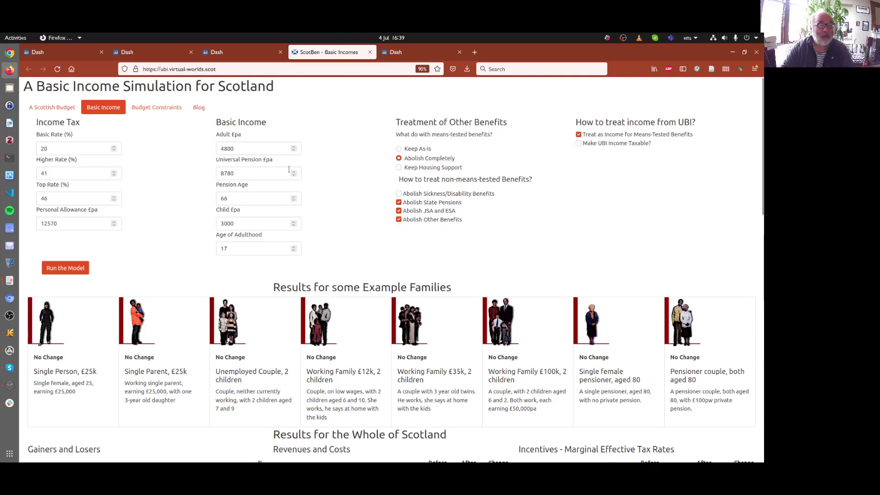
left_click(240, 146)
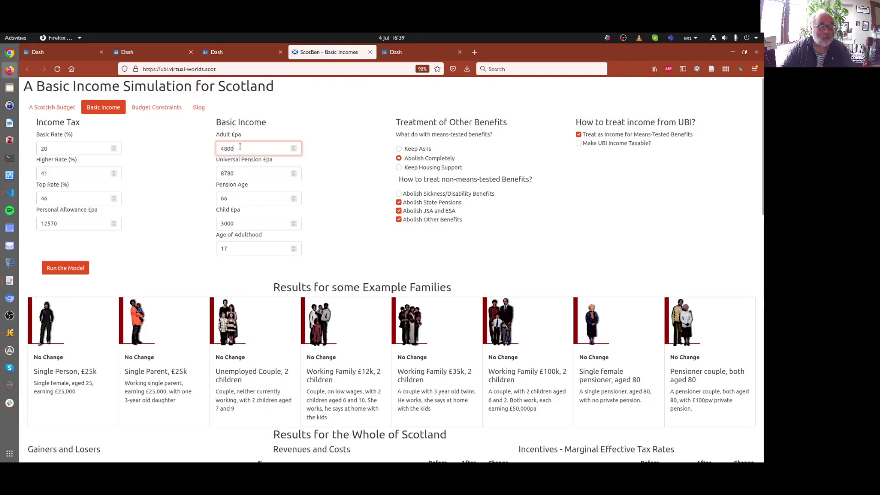
left_click_drag(241, 146, 219, 174)
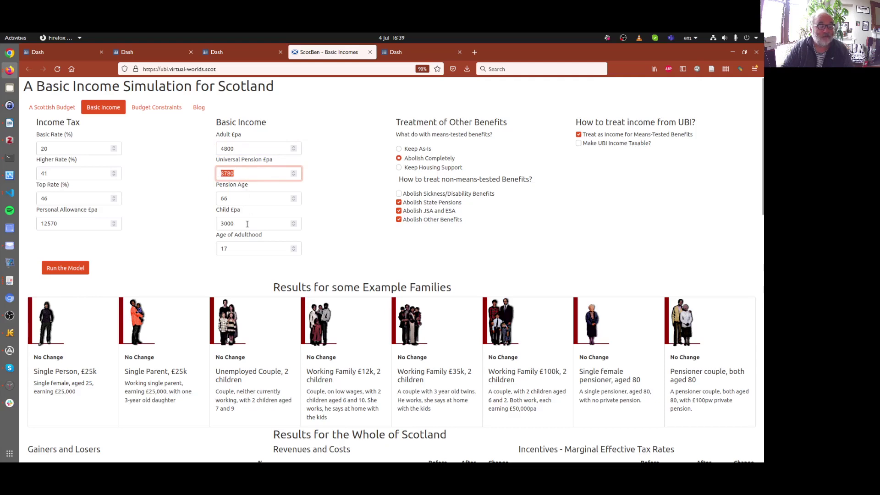
left_click_drag(247, 224, 215, 223)
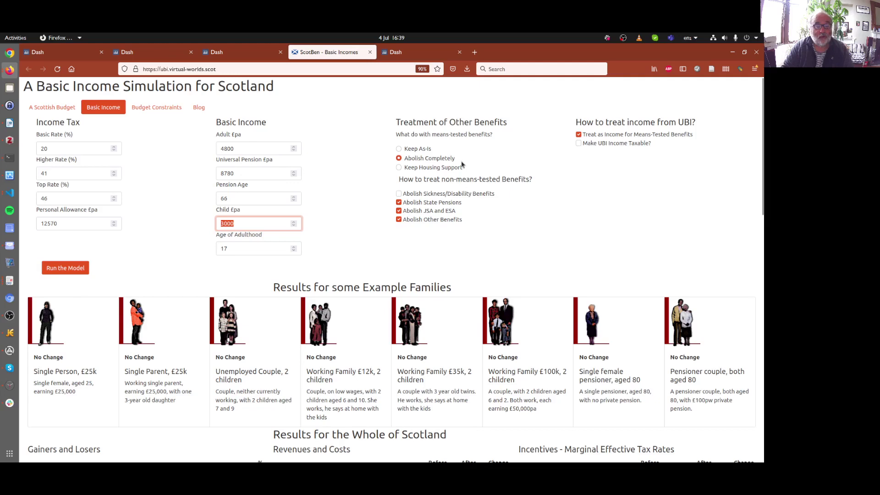
mouse_move(456, 158)
left_mouse_down()
mouse_move(406, 160)
mouse_move(450, 163)
left_mouse_up()
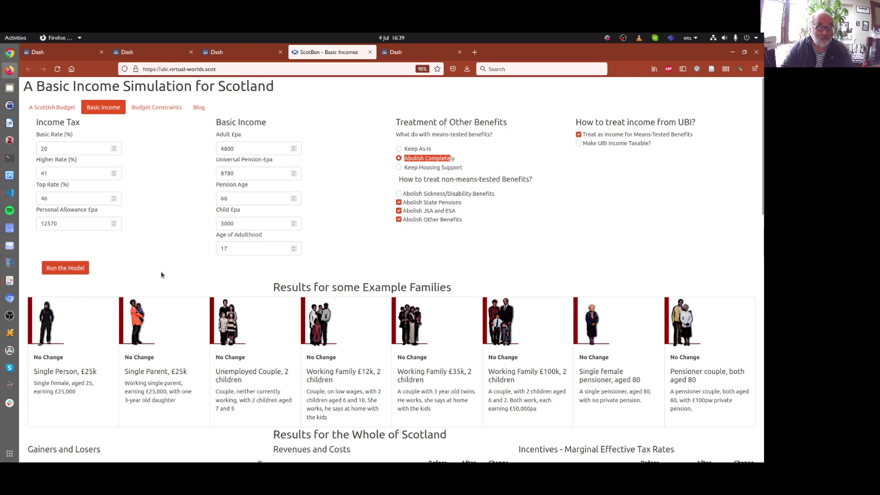
left_click(80, 268)
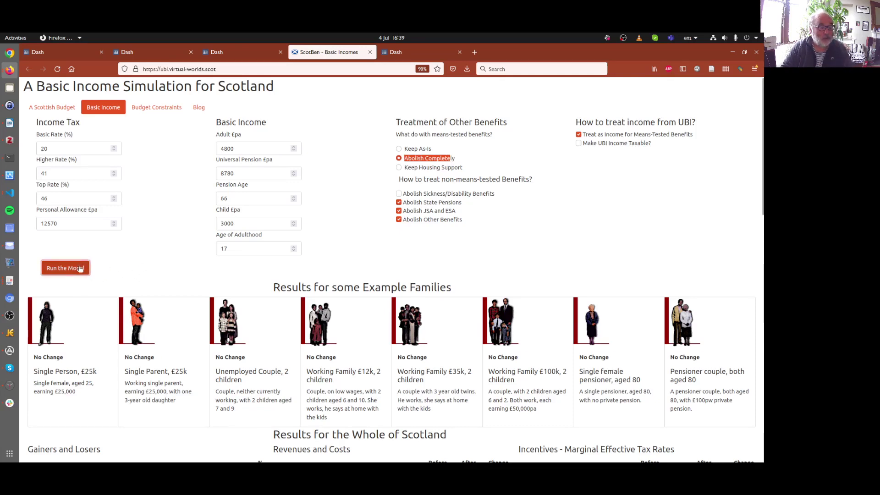
- View the £12k two-child working family's income breakdown among the example family results
scroll(174, 353, "down", 3)
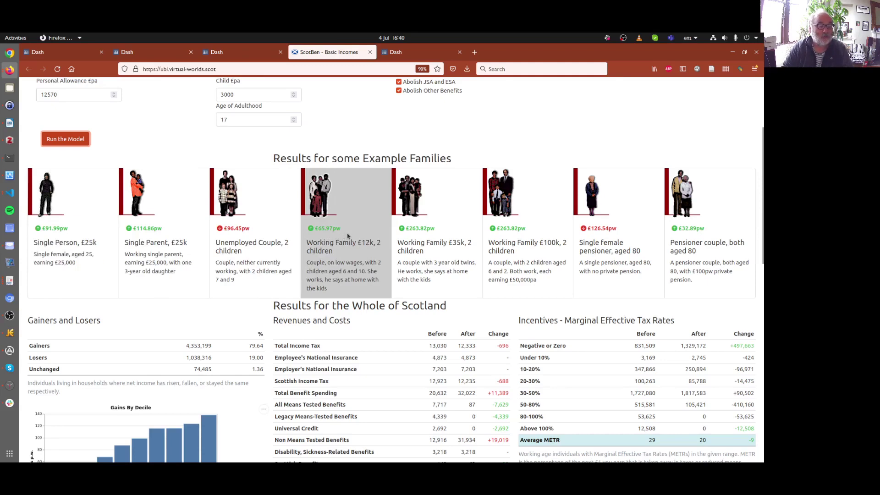
scroll(347, 229, "down", 4)
scroll(347, 197, "up", 2)
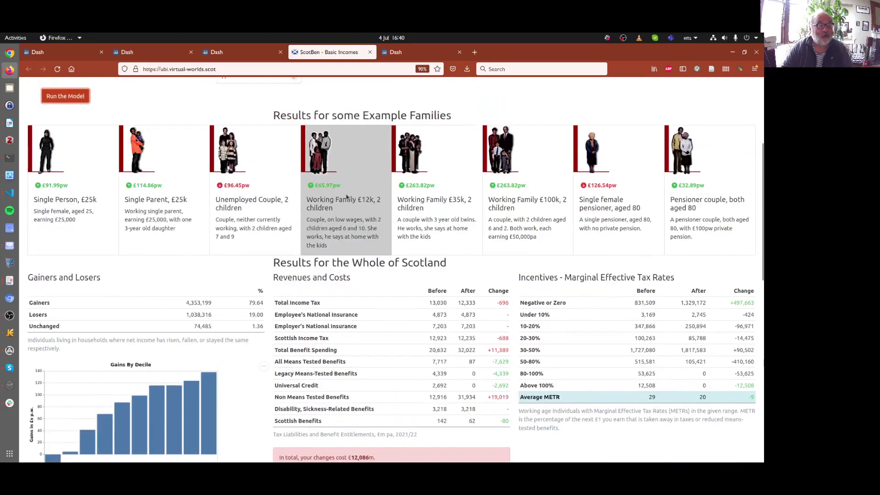
left_click(347, 197)
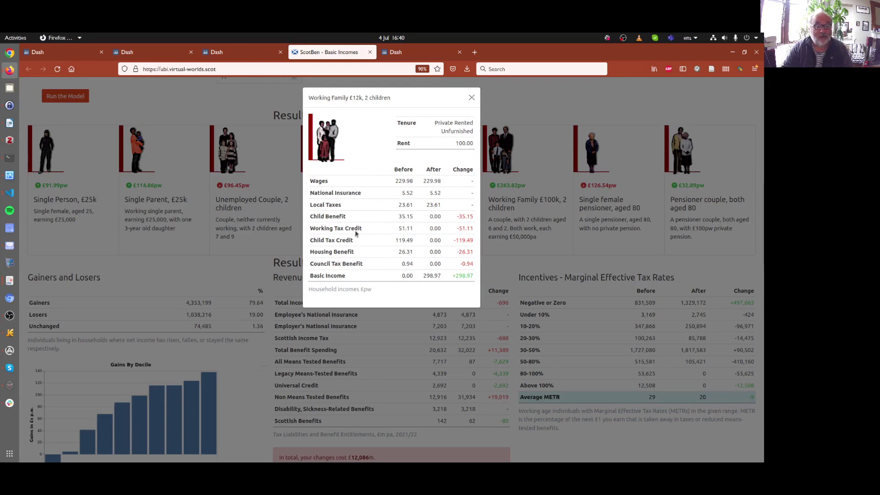
left_click(472, 99)
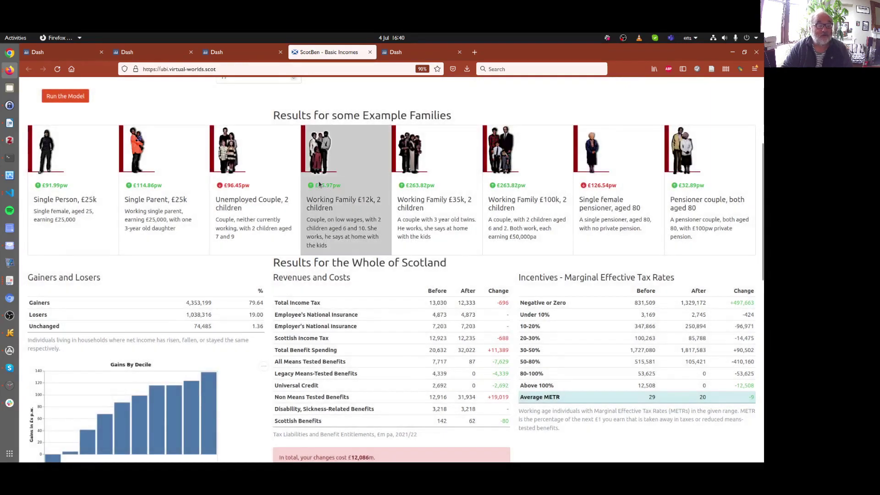
- Show the gains-by-decile chart, with the bottom decile losing about £22 a week, plus the poverty and inequality results
scroll(199, 304, "down", 5)
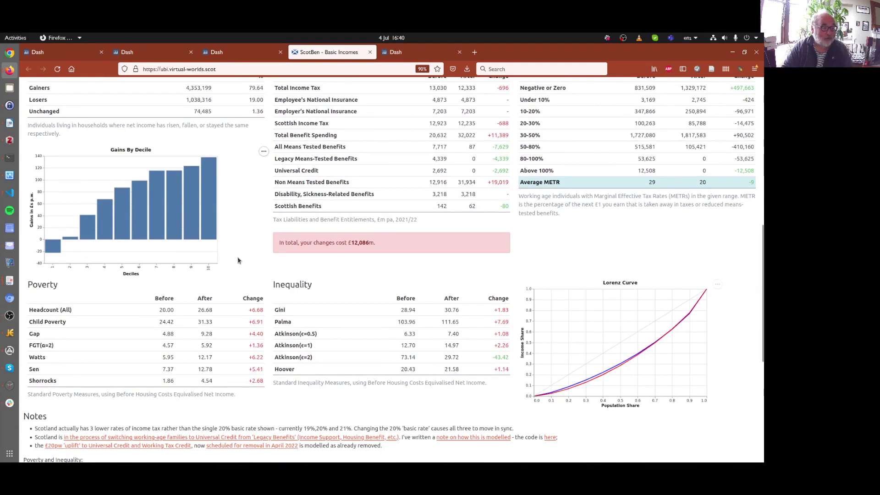
mouse_move(51, 249)
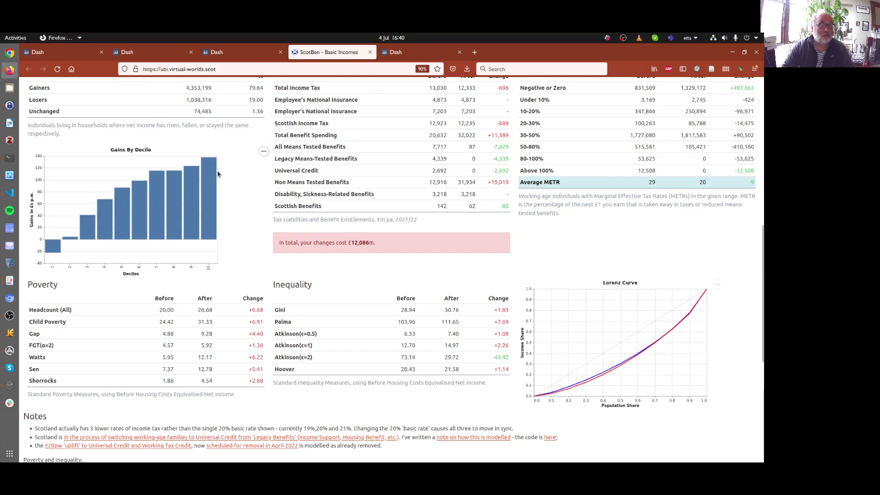
mouse_move(218, 176)
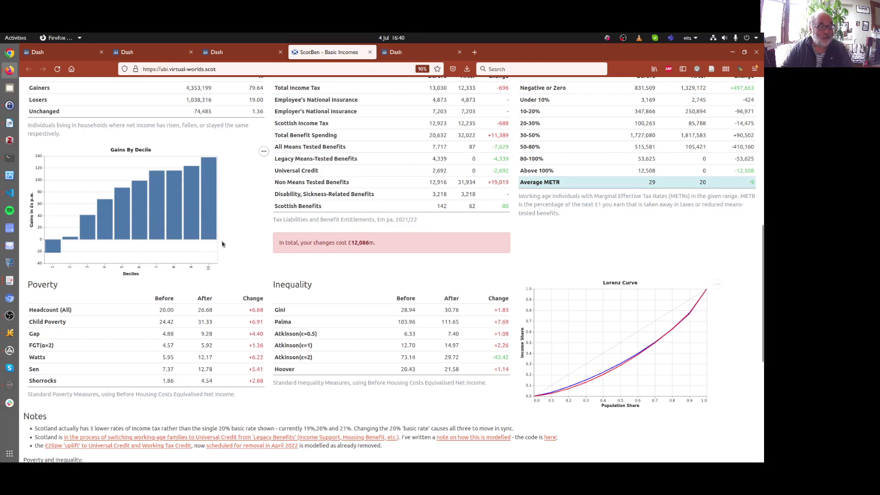
scroll(248, 221, "up", 2)
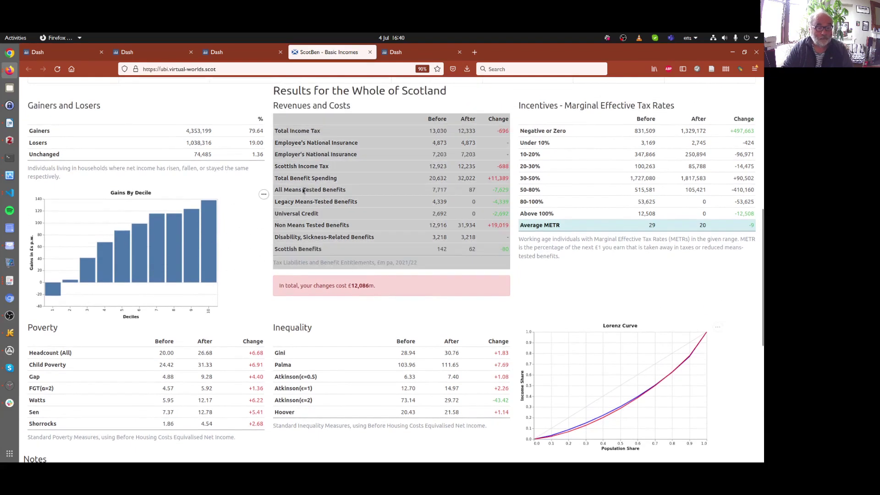
left_click_drag(352, 290, 370, 289)
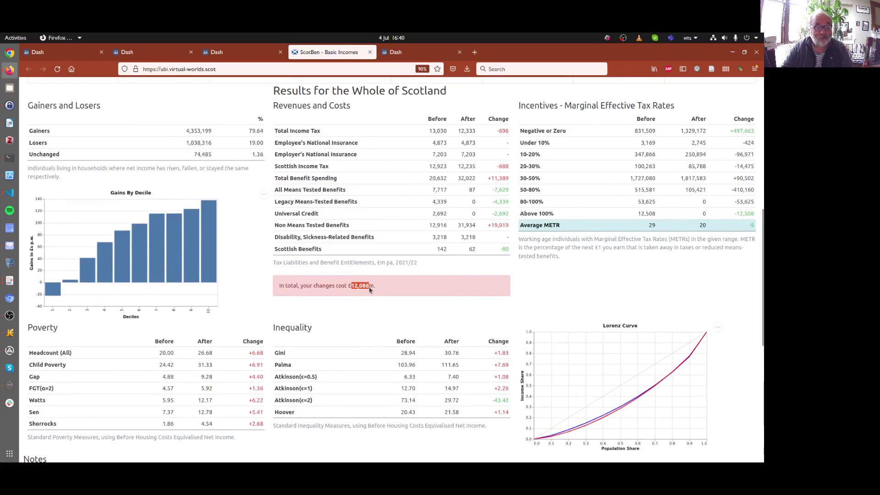
left_click(450, 132)
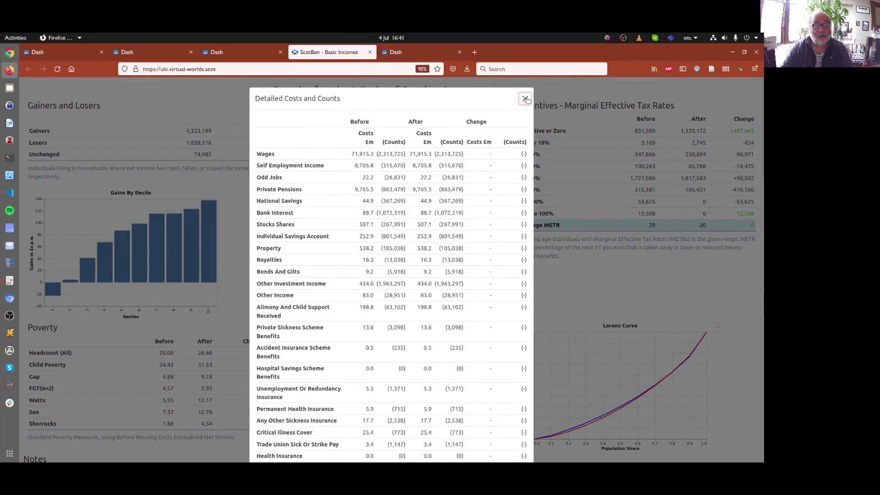
left_click(526, 99)
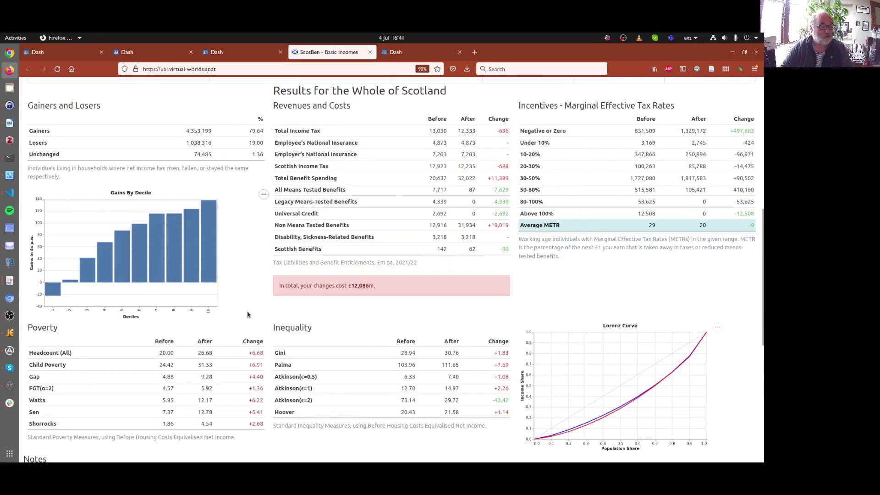
- Select the Child Poverty row's before and after values
scroll(247, 314, "down", 1)
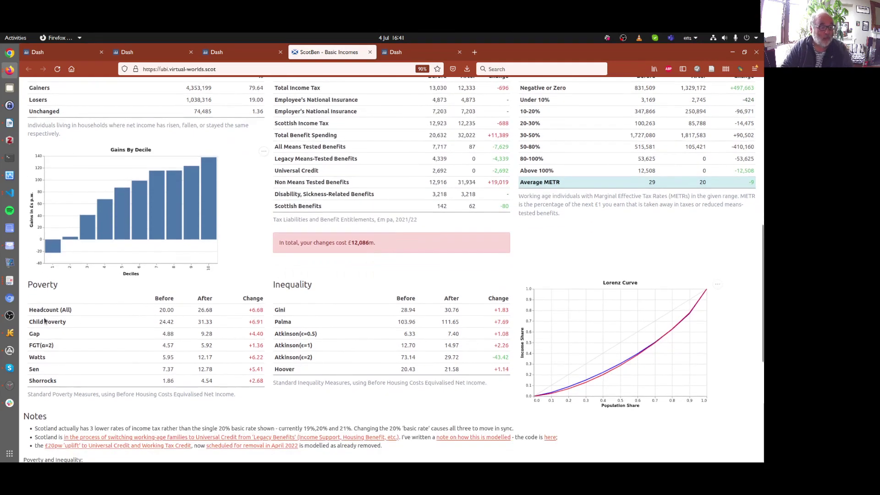
mouse_move(54, 250)
left_click_drag(159, 324, 240, 327)
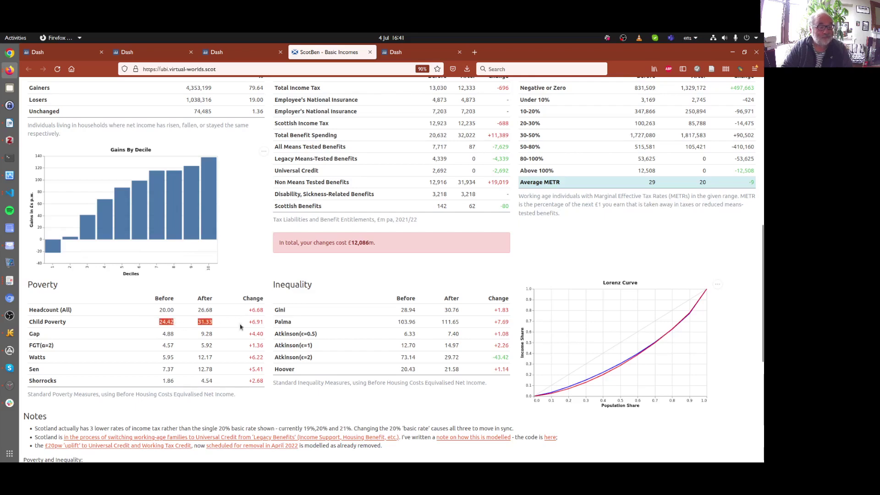
left_click(255, 276)
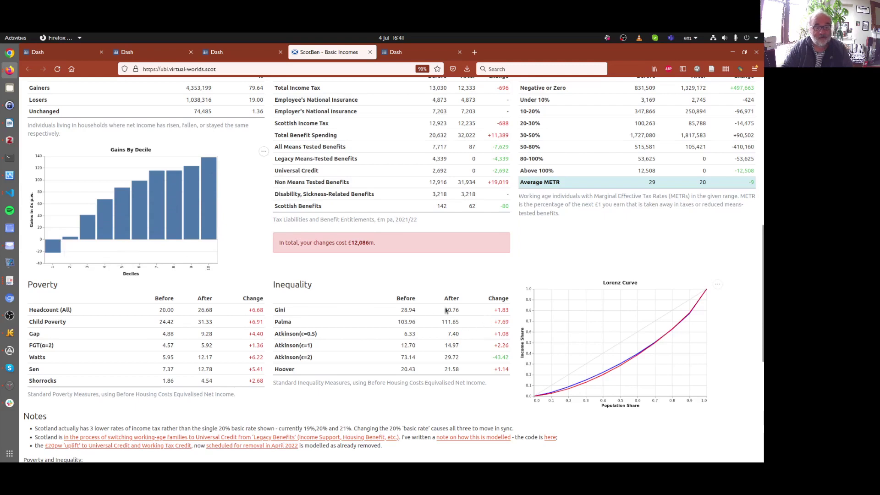
- Select the Gini (28.94 to 30.76) and Palma (103.96 to 111.65) rows, then return to the family cards
double_click(405, 311)
left_click_drag(449, 315, 508, 312)
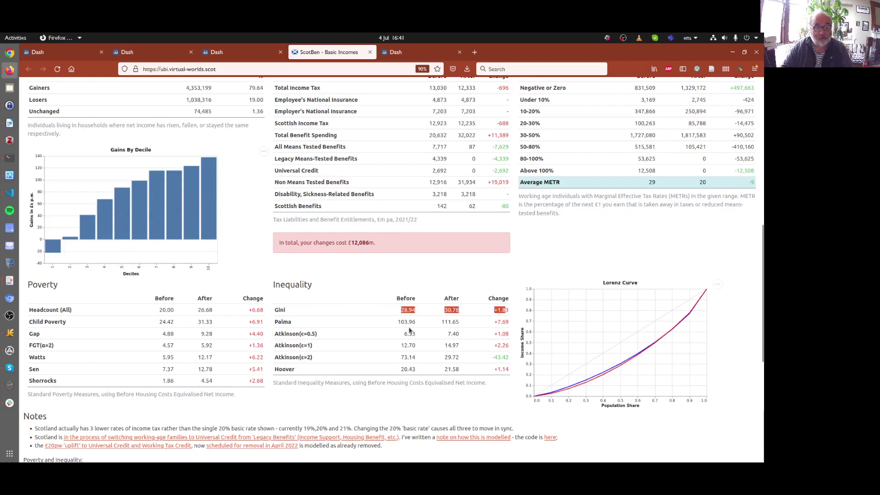
left_click_drag(397, 323, 513, 326)
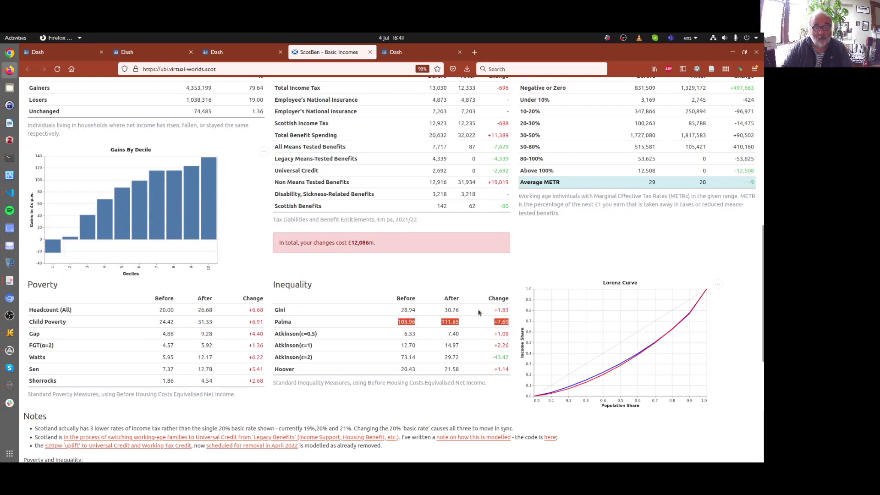
left_click(484, 285)
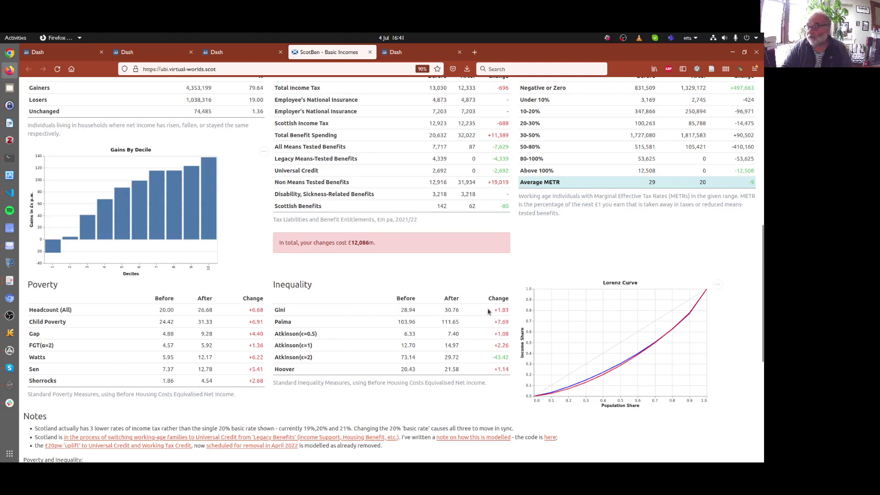
scroll(151, 325, "down", 1)
scroll(156, 358, "up", 6)
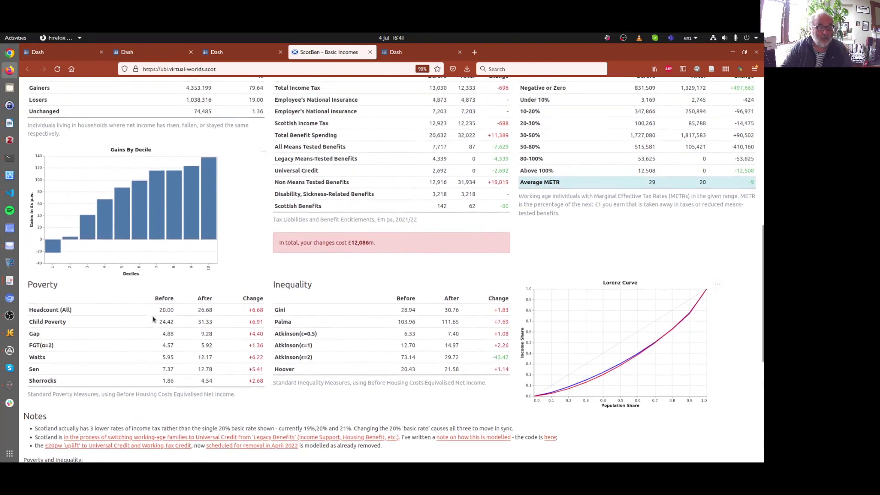